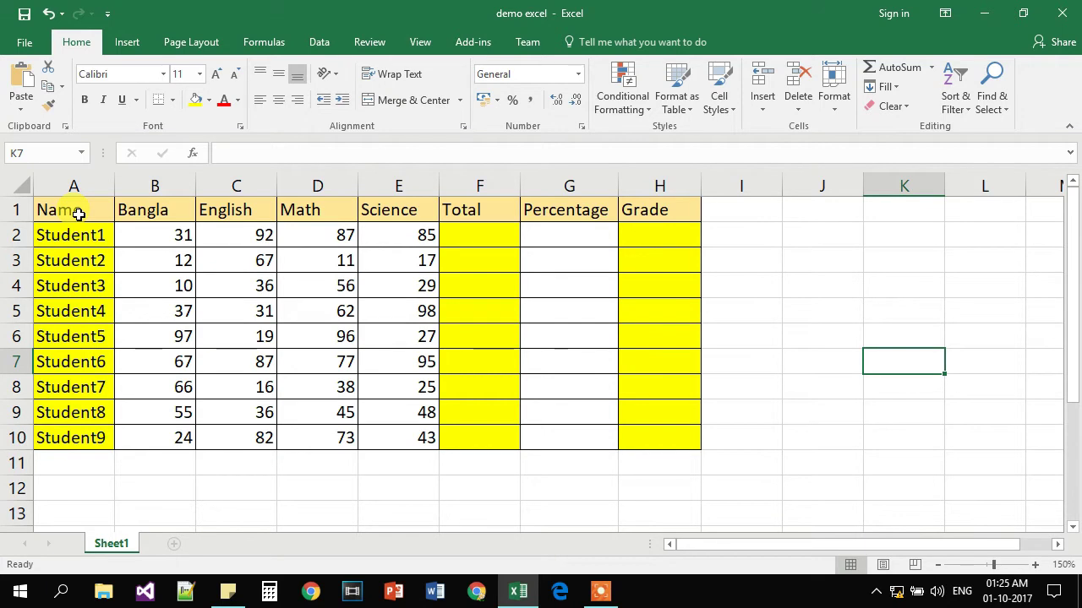
- Enter =SUM(B2:E2) in F2 and fill it down to F10
left_click(496, 243)
type("=")
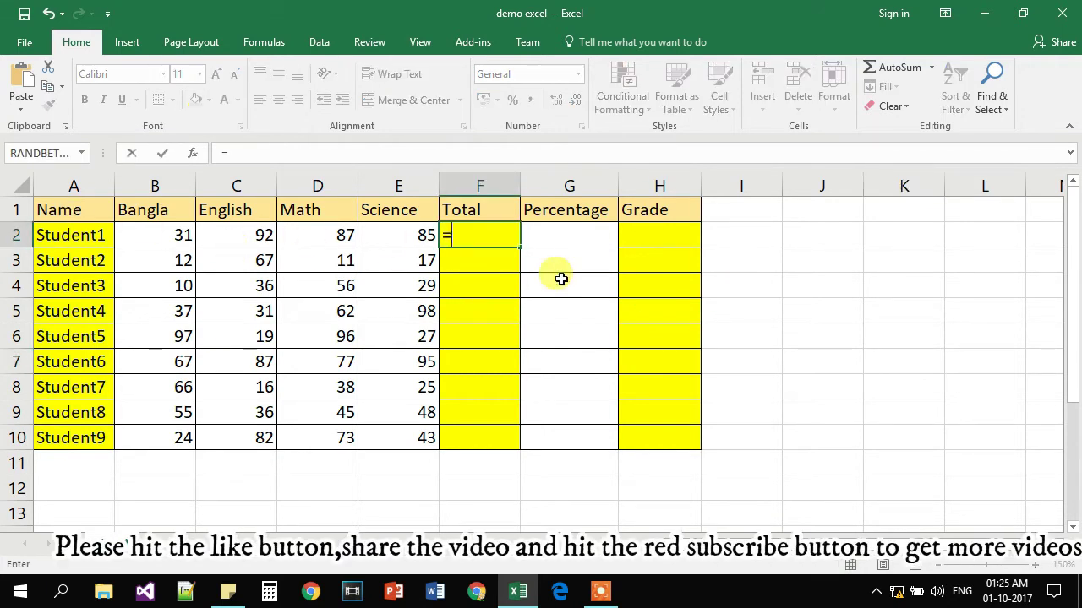
type("SUM")
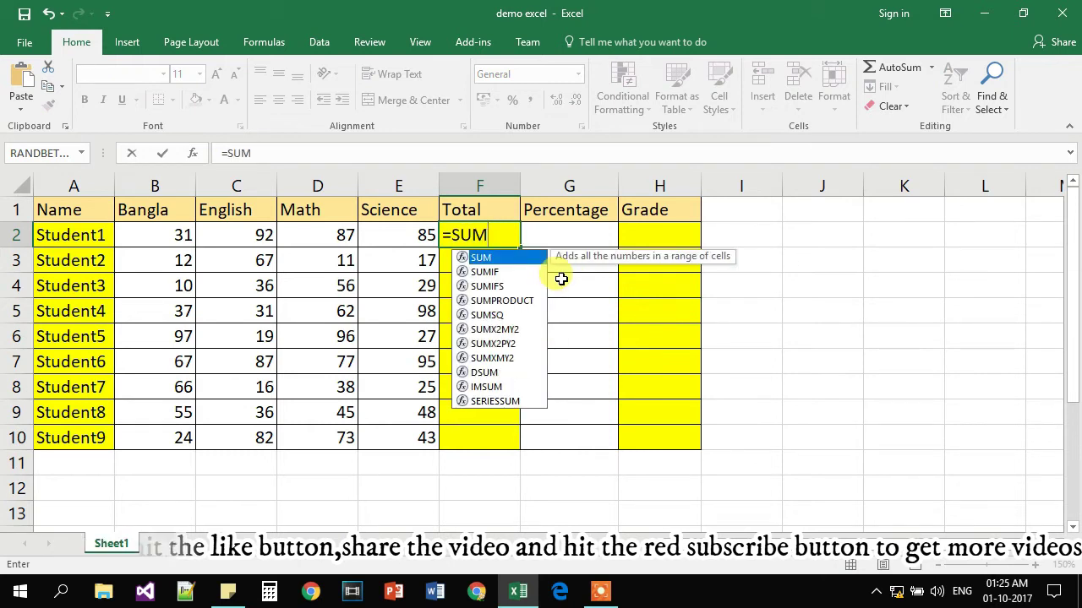
type("(")
left_click_drag(146, 235, 375, 235)
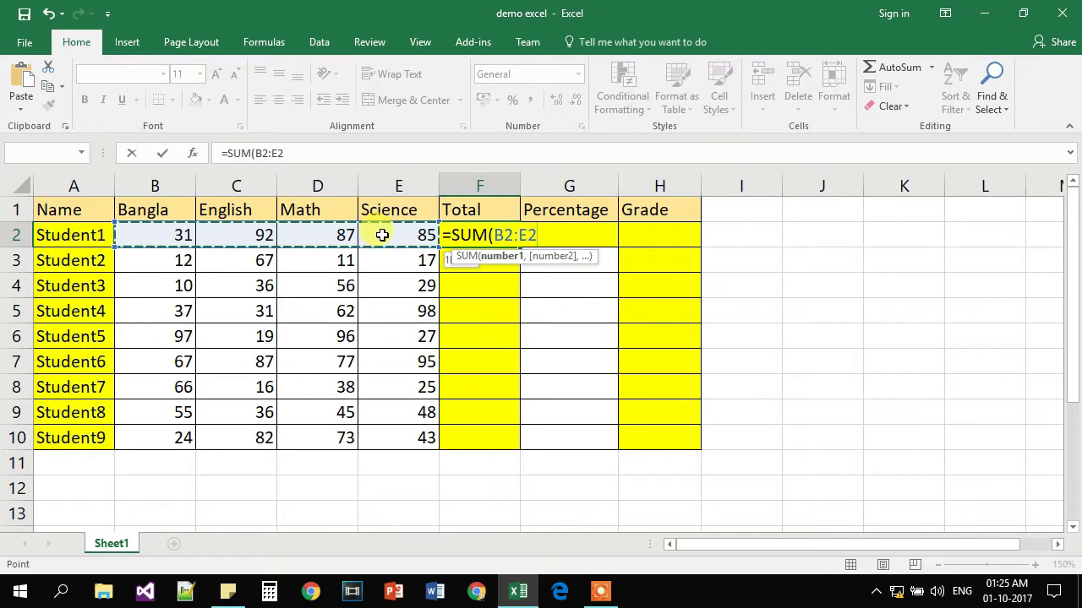
type(")")
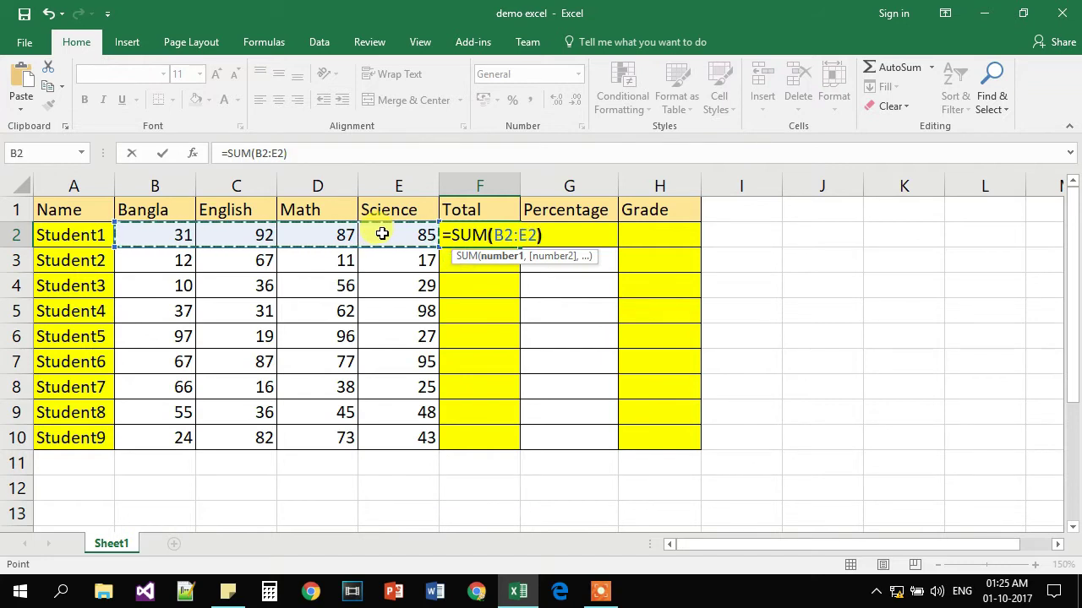
key("Return")
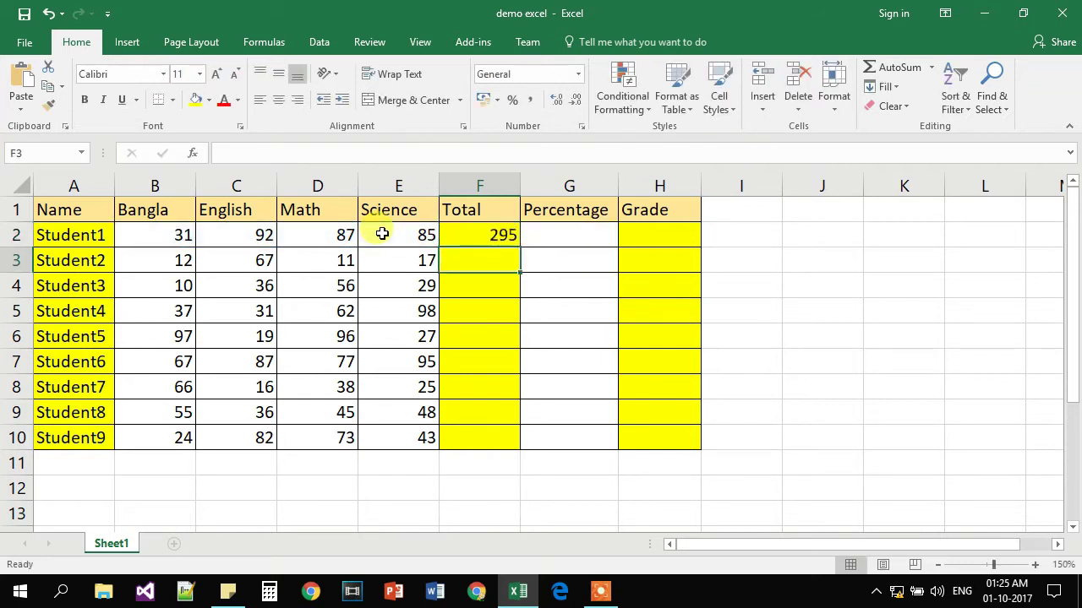
left_click(465, 234)
left_click_drag(521, 249, 505, 453)
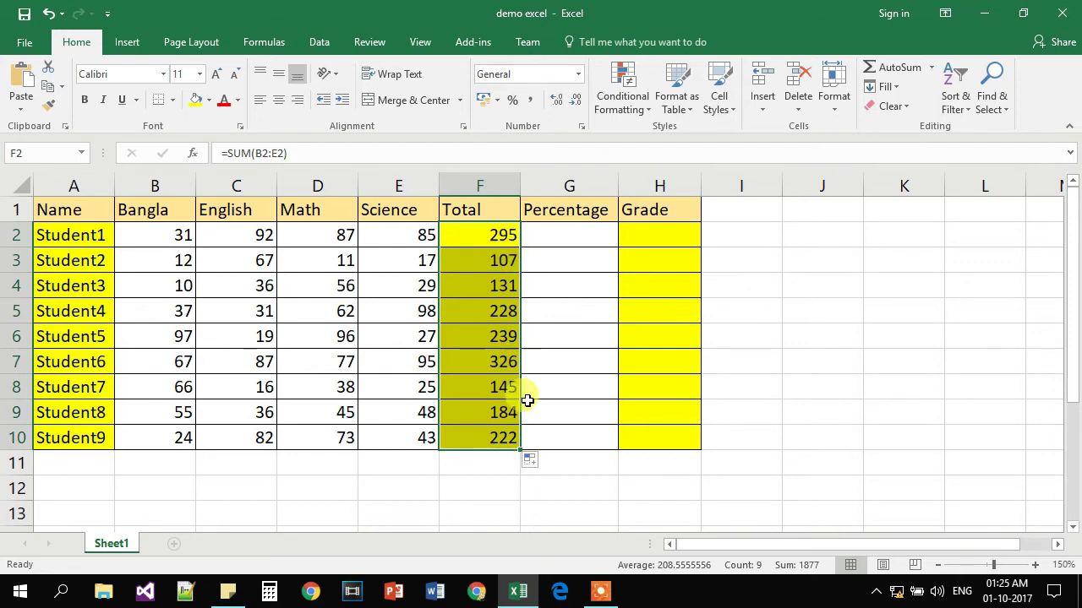
- Enter =F2/4 in G2 and fill it down to G10
left_click(585, 237)
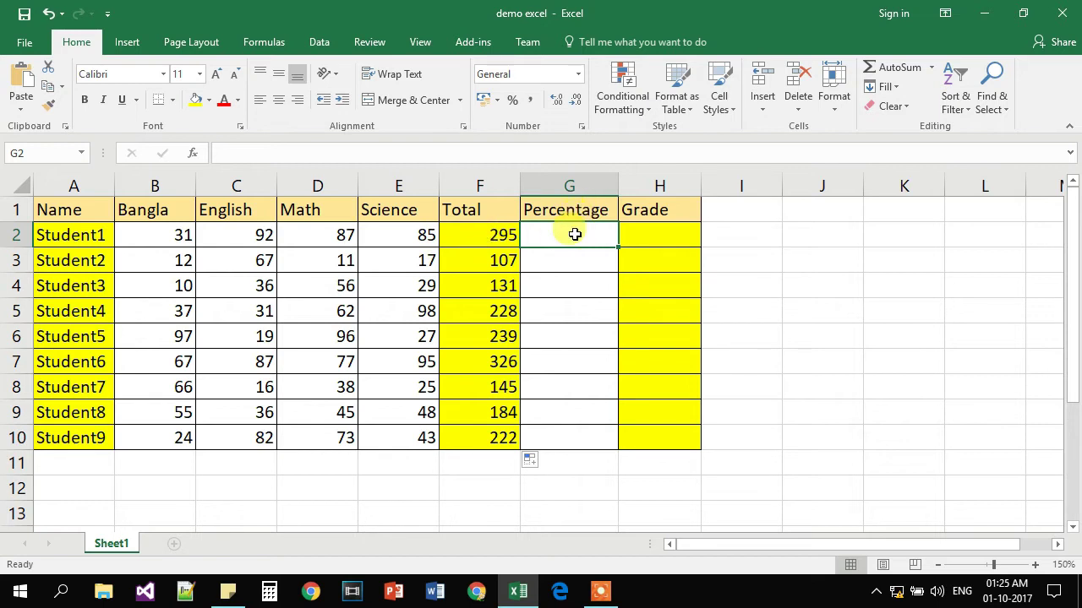
type("=")
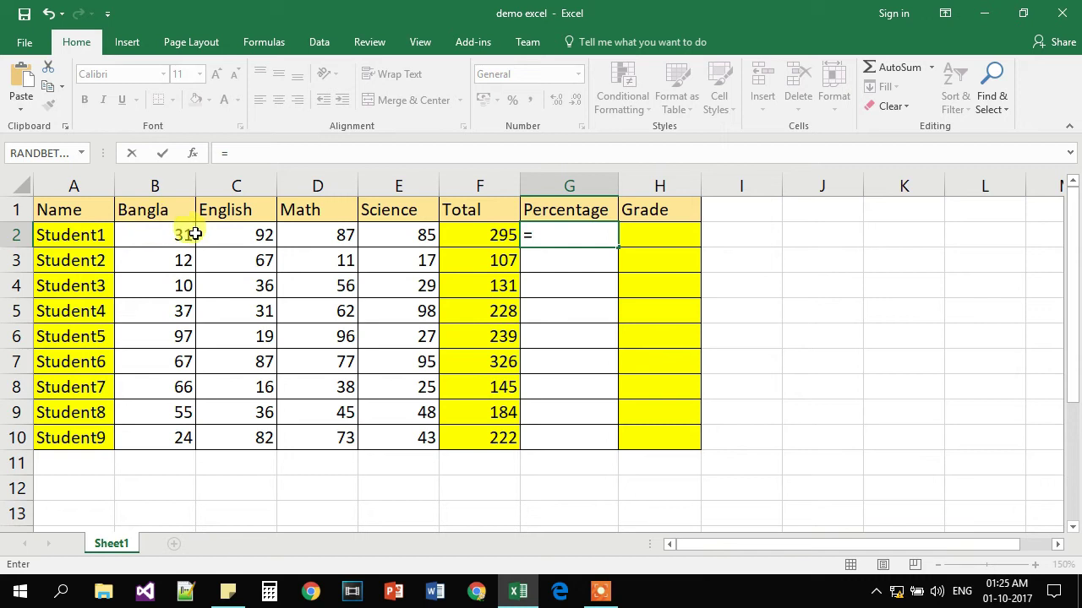
left_click(491, 240)
type("/4")
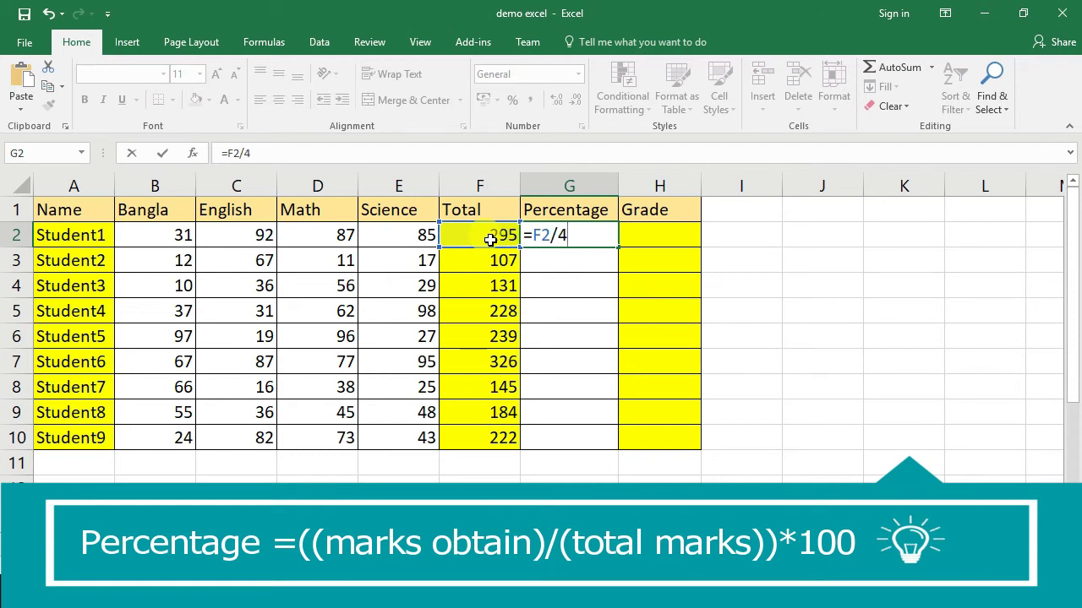
key("Return")
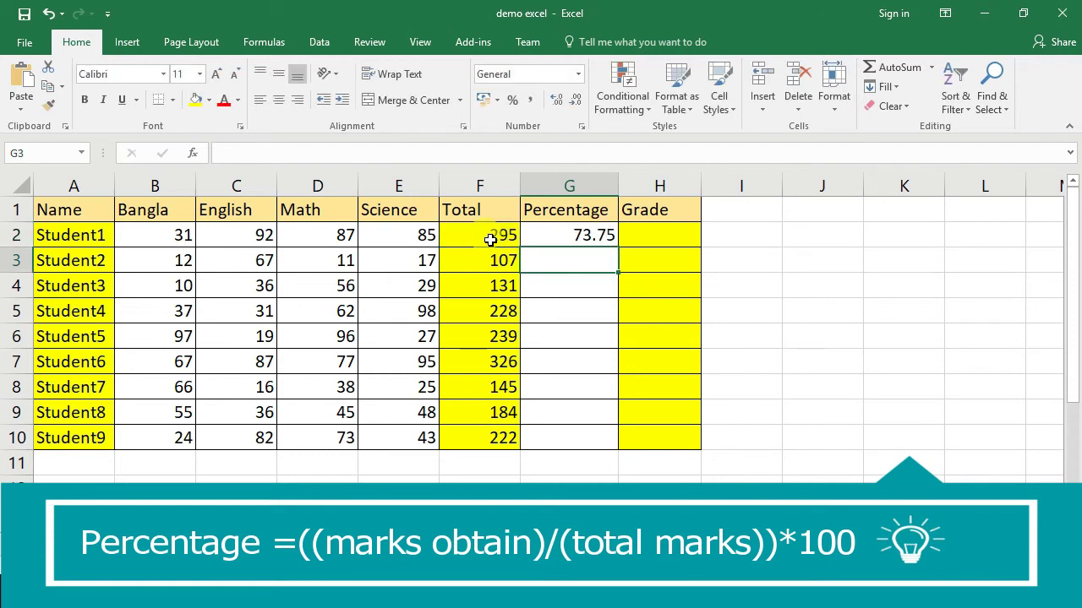
left_click(598, 238)
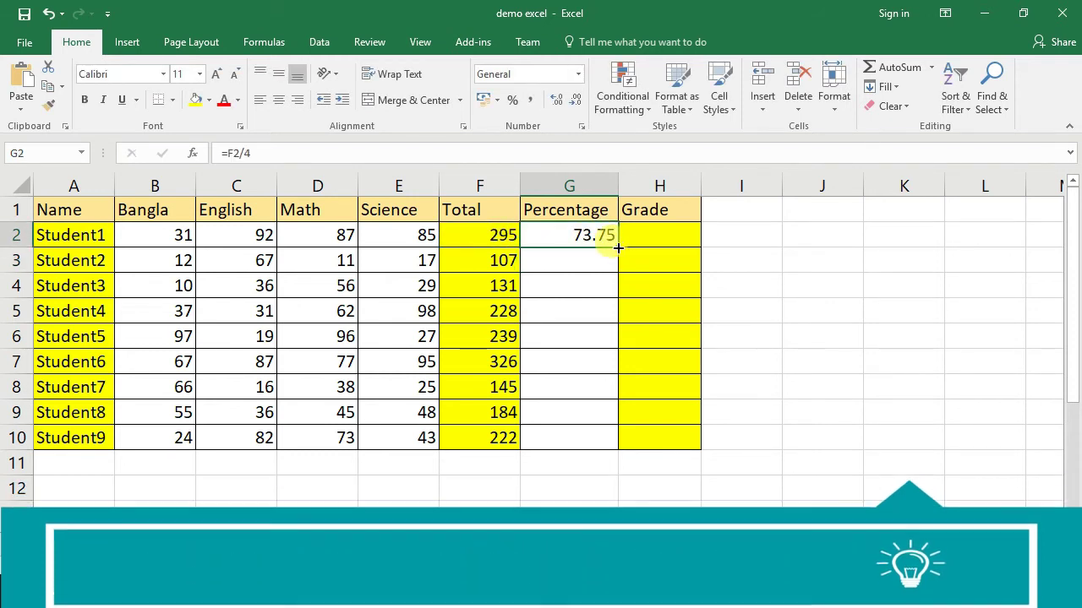
left_click_drag(618, 265, 606, 442)
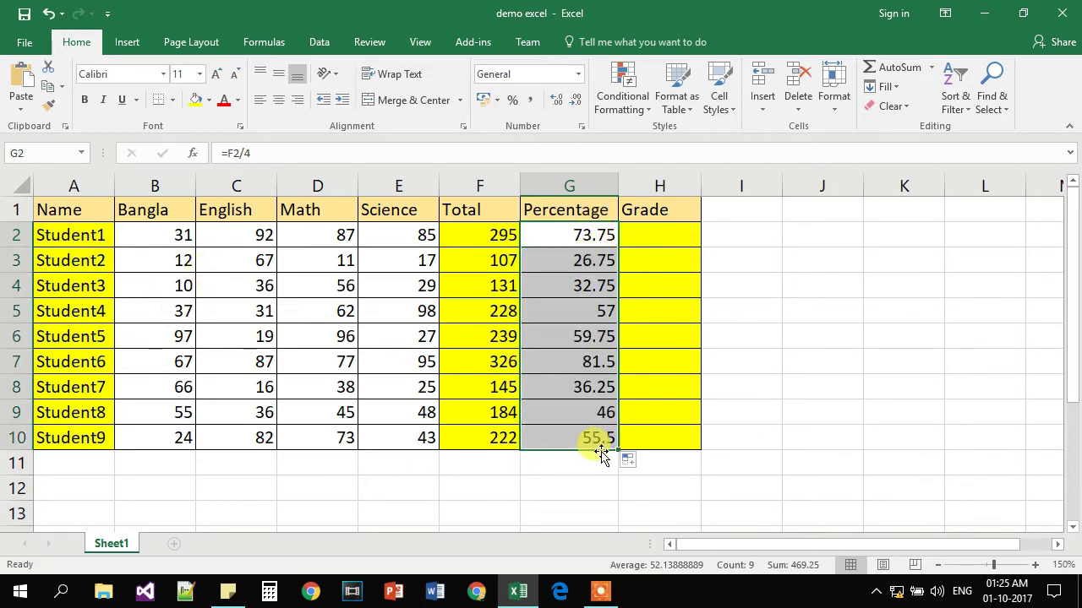
left_click(645, 234)
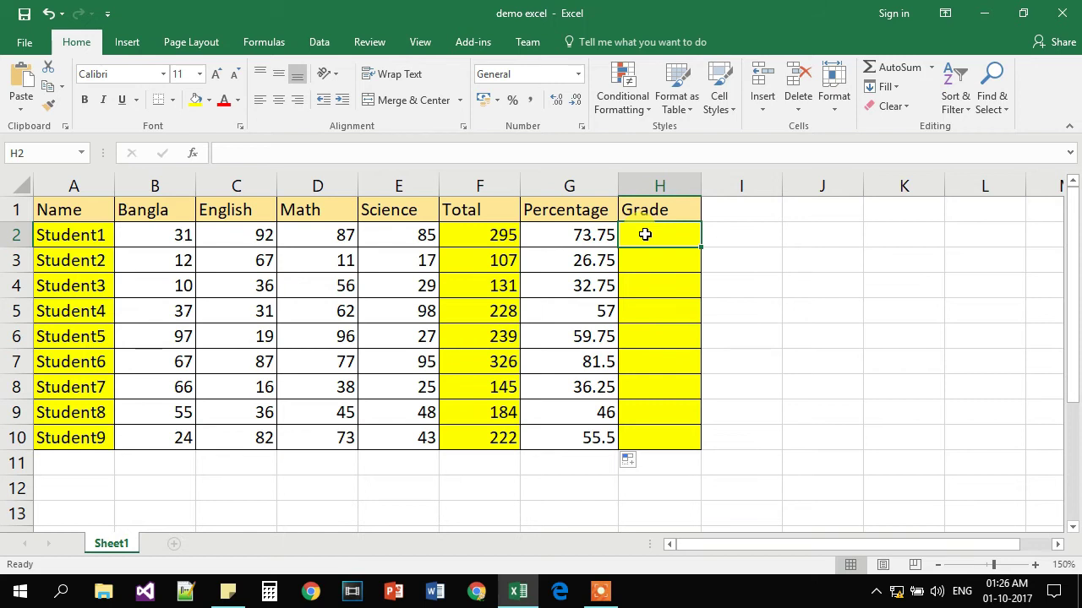
- Type =IF(G2>=80,"A",IF(G2>=60,"B",IF(G2>=40,"C","D"))) into H2
type("=")
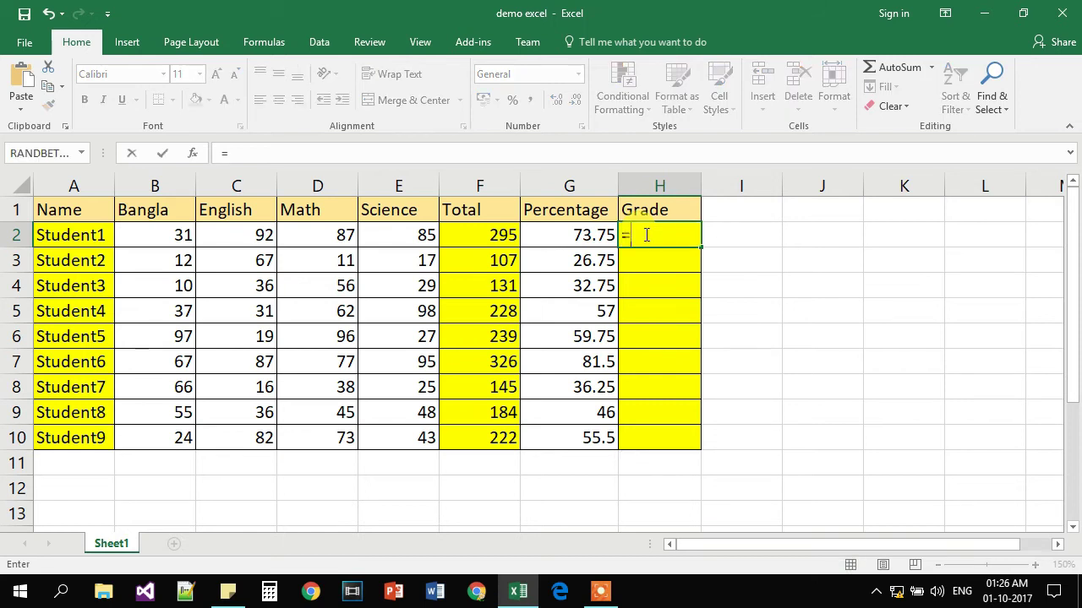
type("IF(")
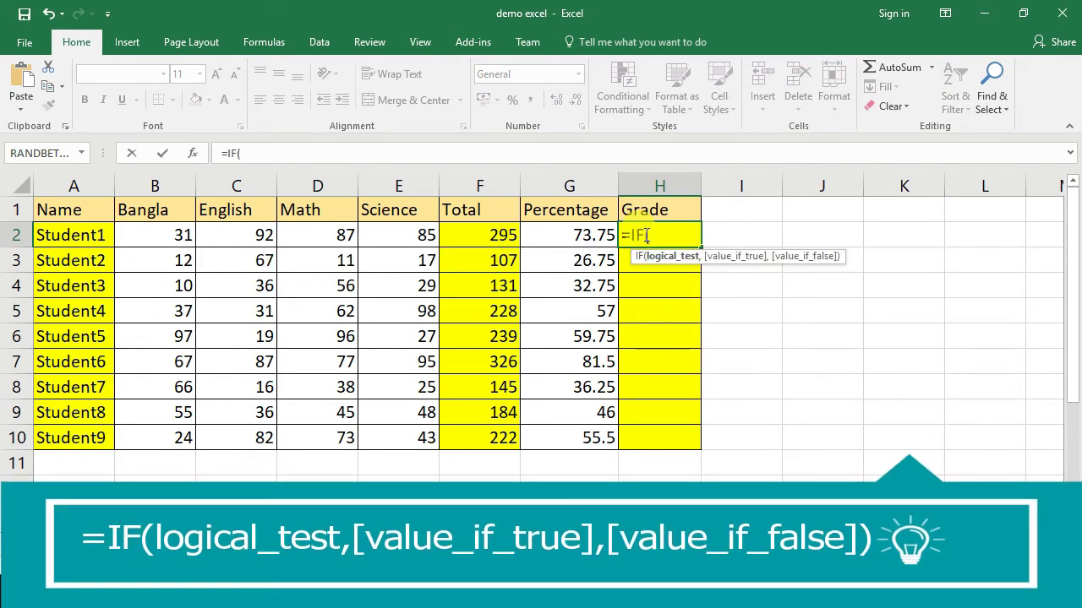
left_click(568, 237)
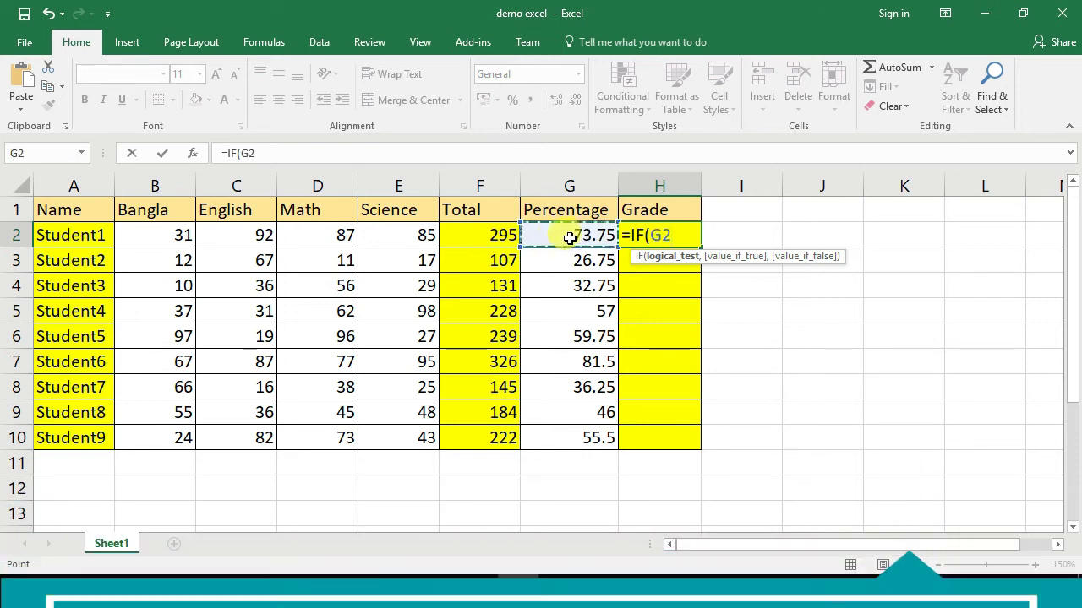
type(">=")
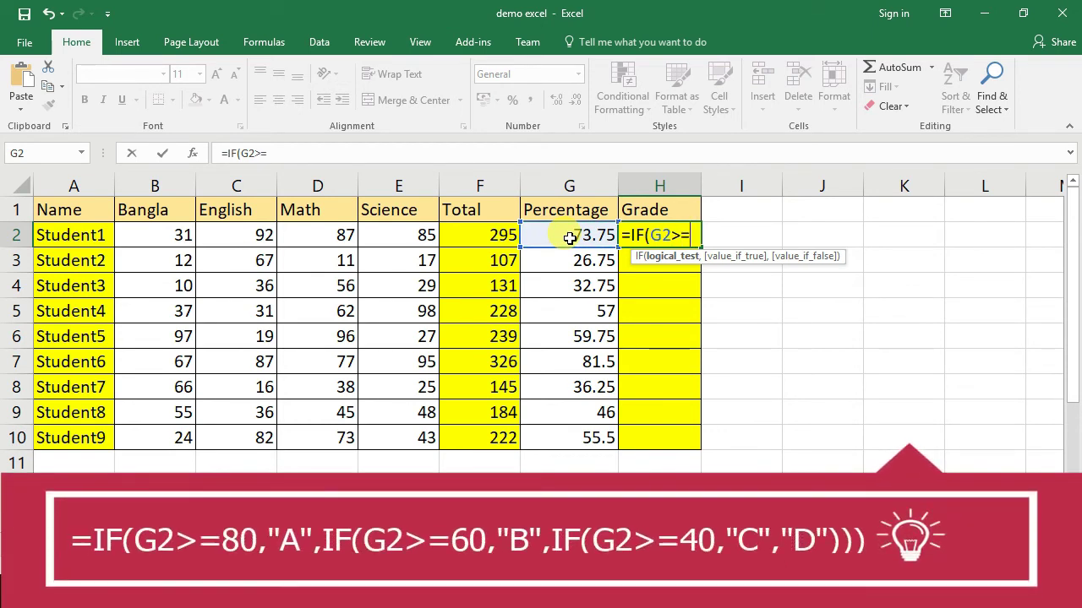
type("80,")
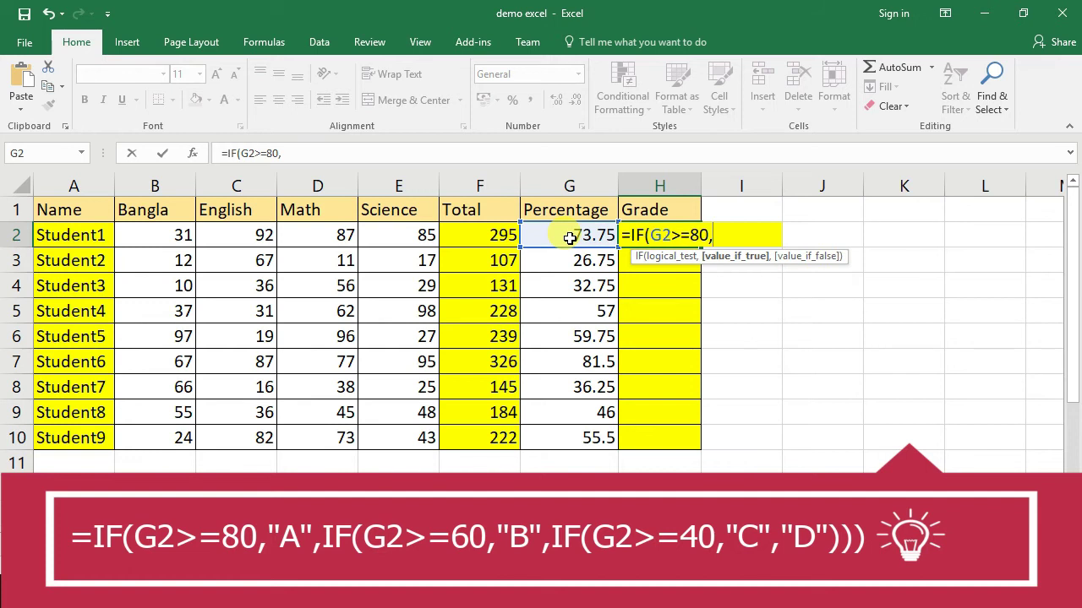
type("\"")
type("A\",")
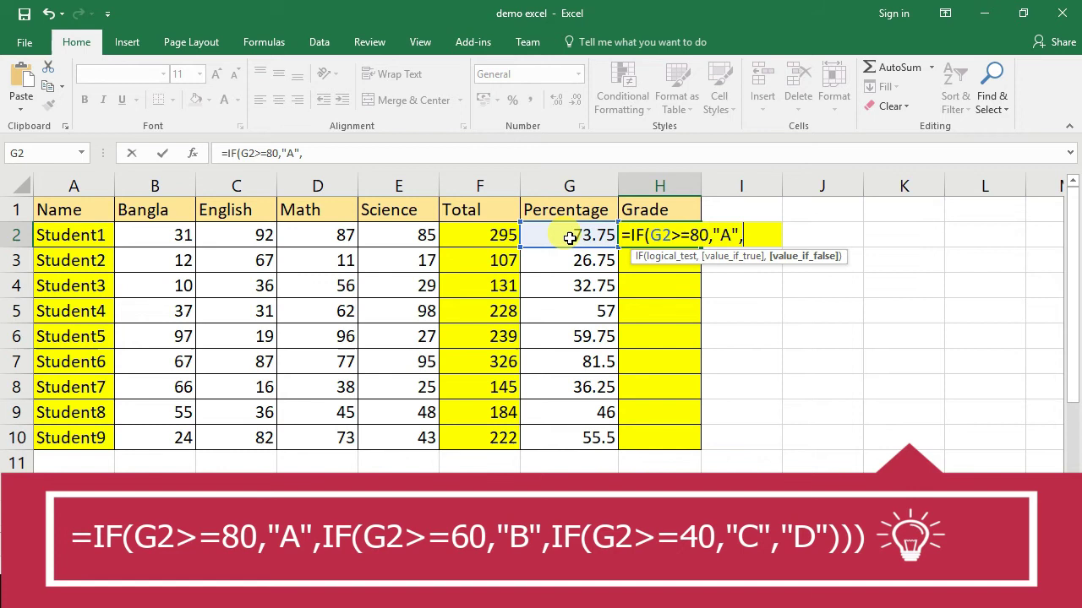
type("IF")
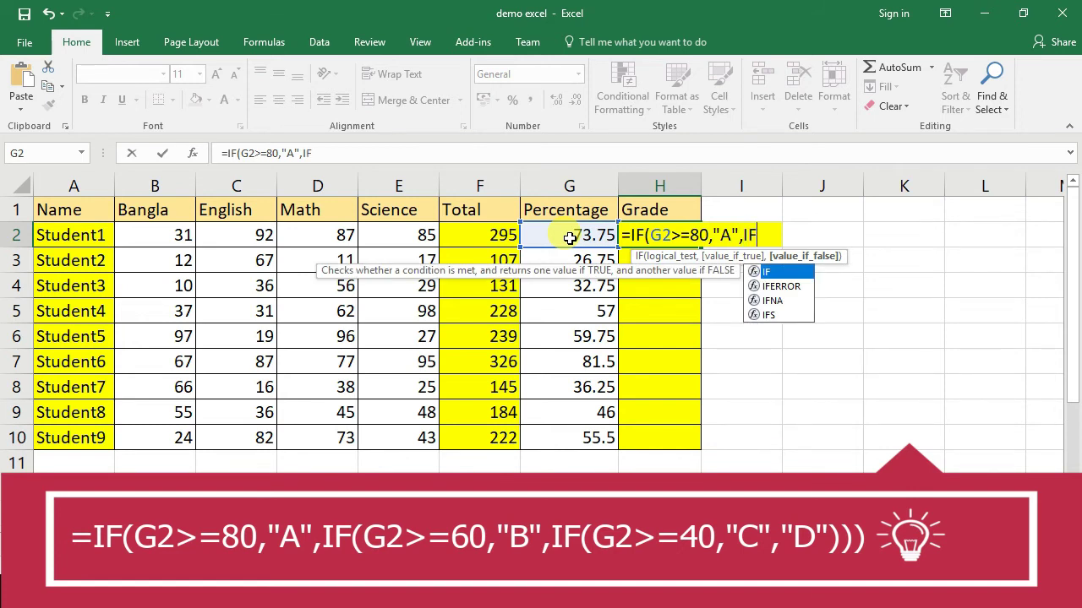
type("(")
left_click(571, 239)
type(">=")
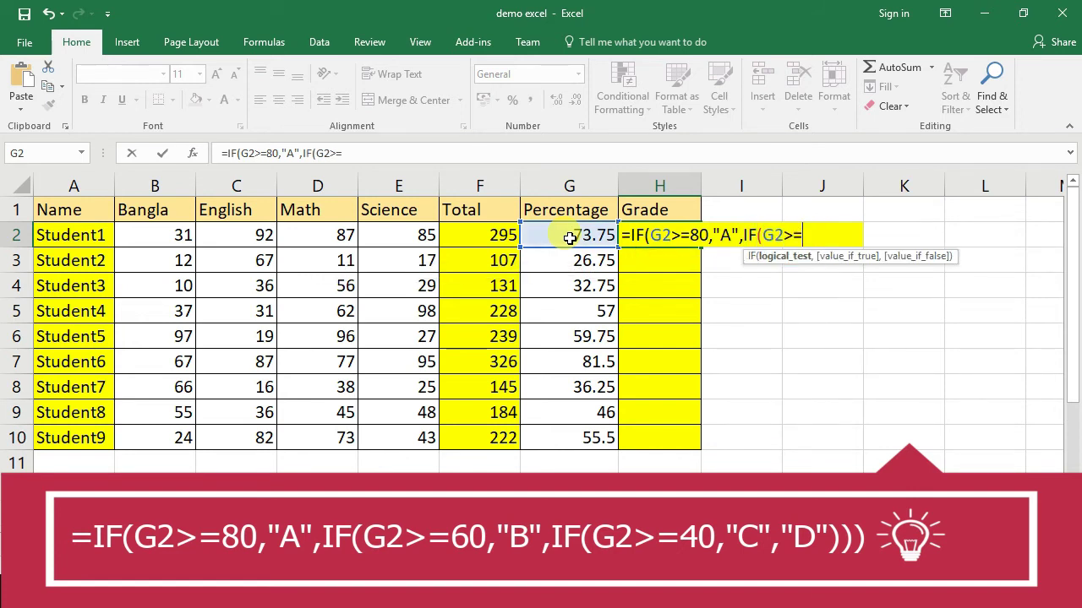
type("60,")
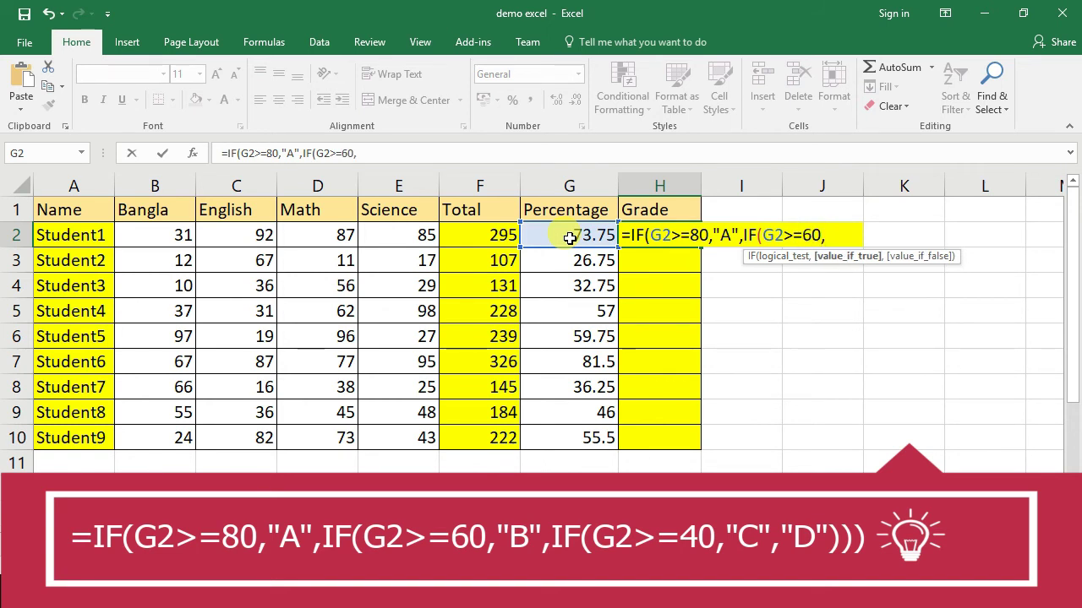
type("\"B\",")
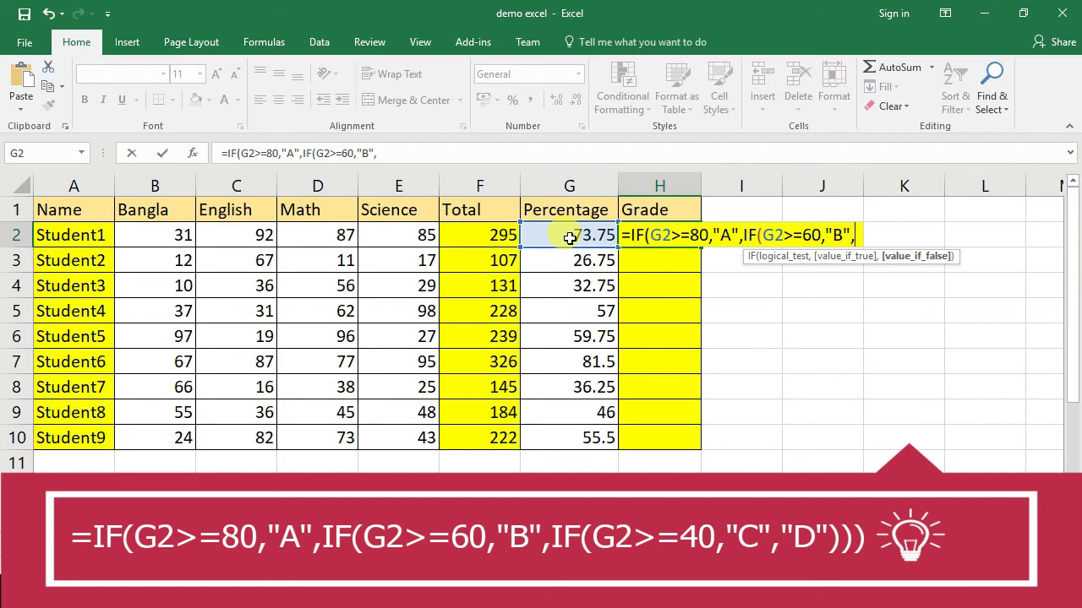
type("IF")
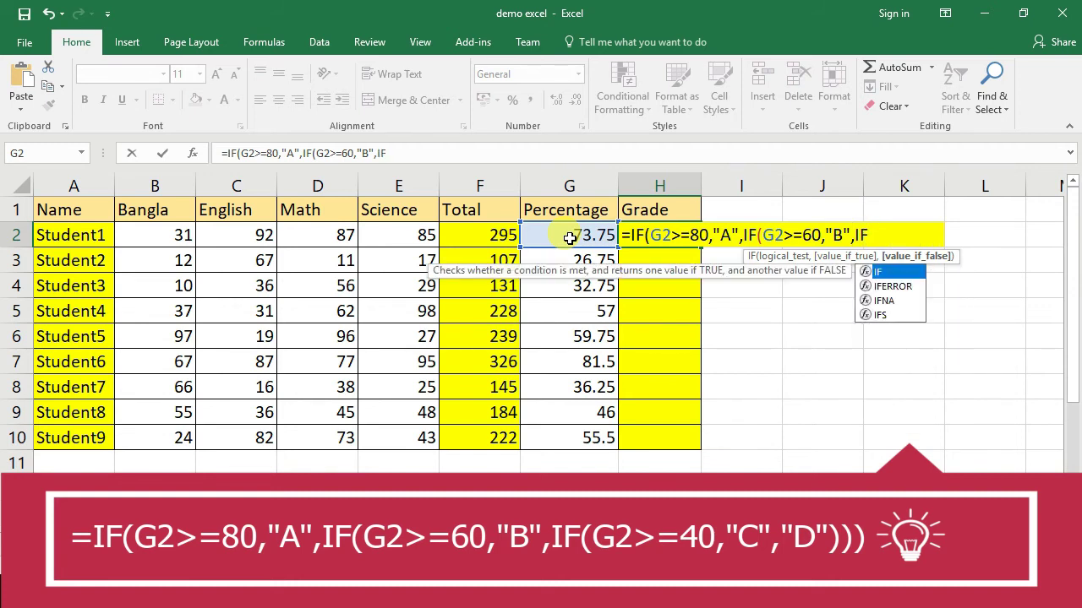
type("(")
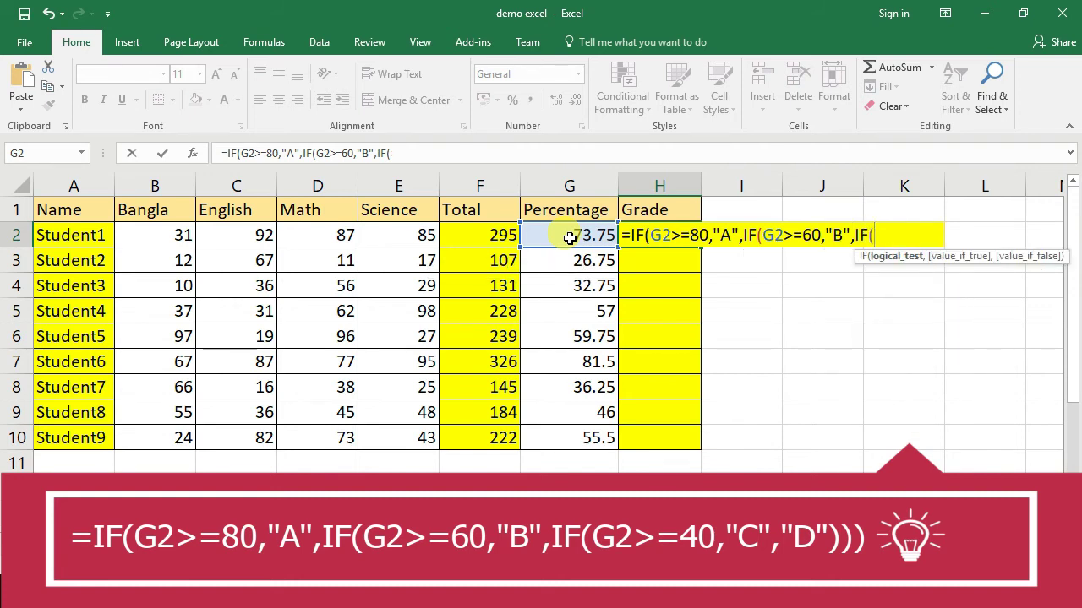
left_click(571, 239)
type(">=")
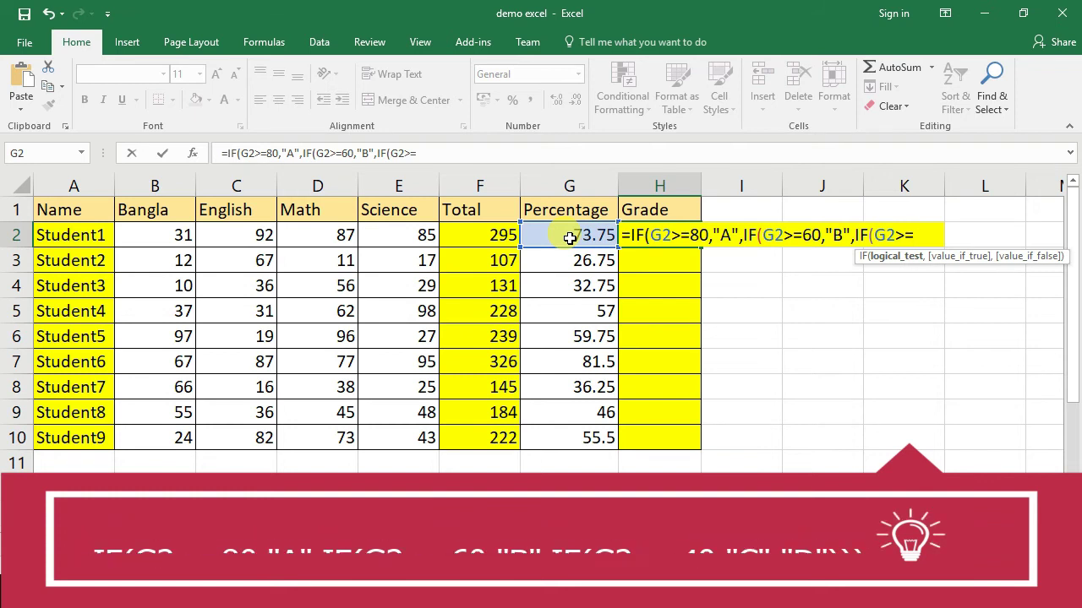
type("40,")
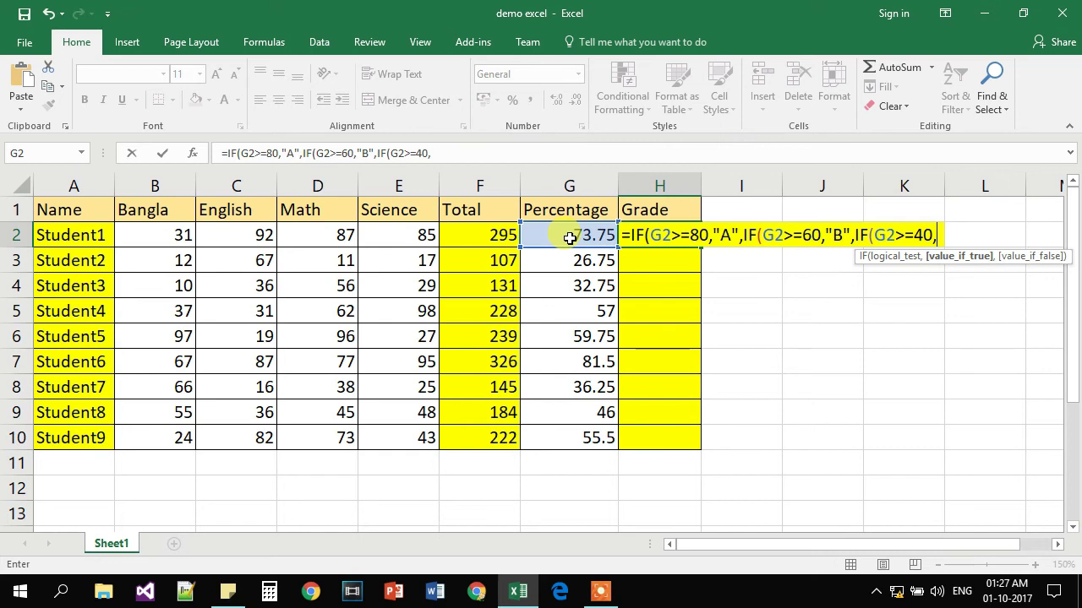
type("\"C\",")
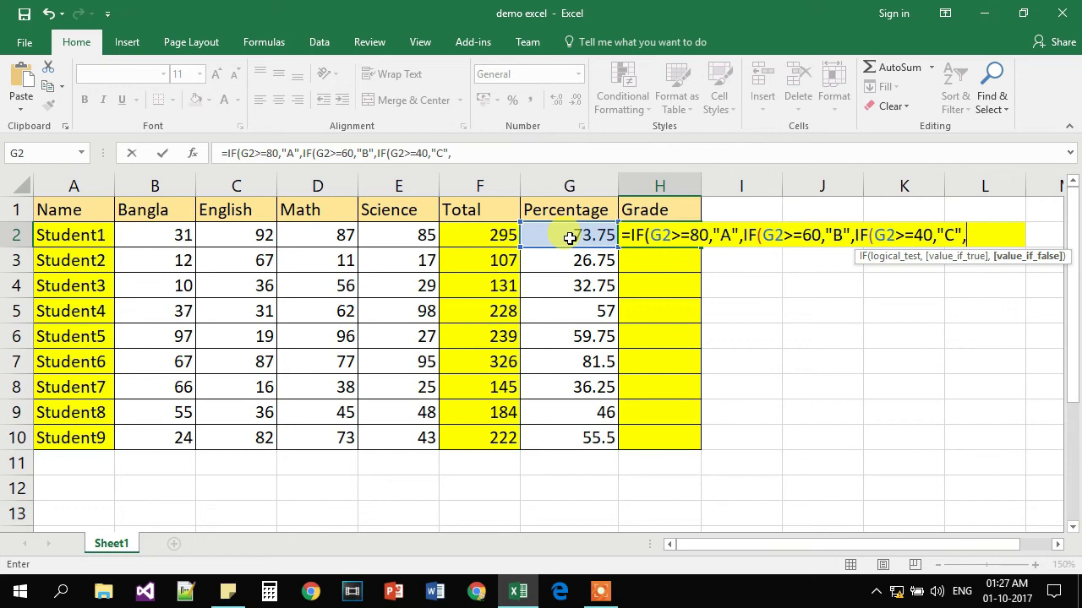
type("\"D\"")
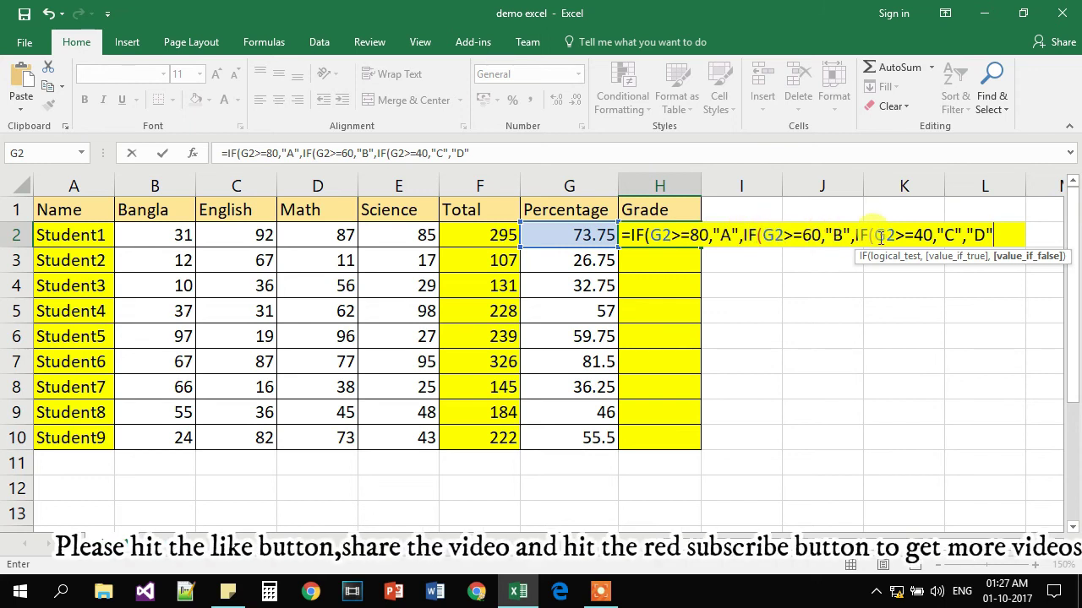
type("))")
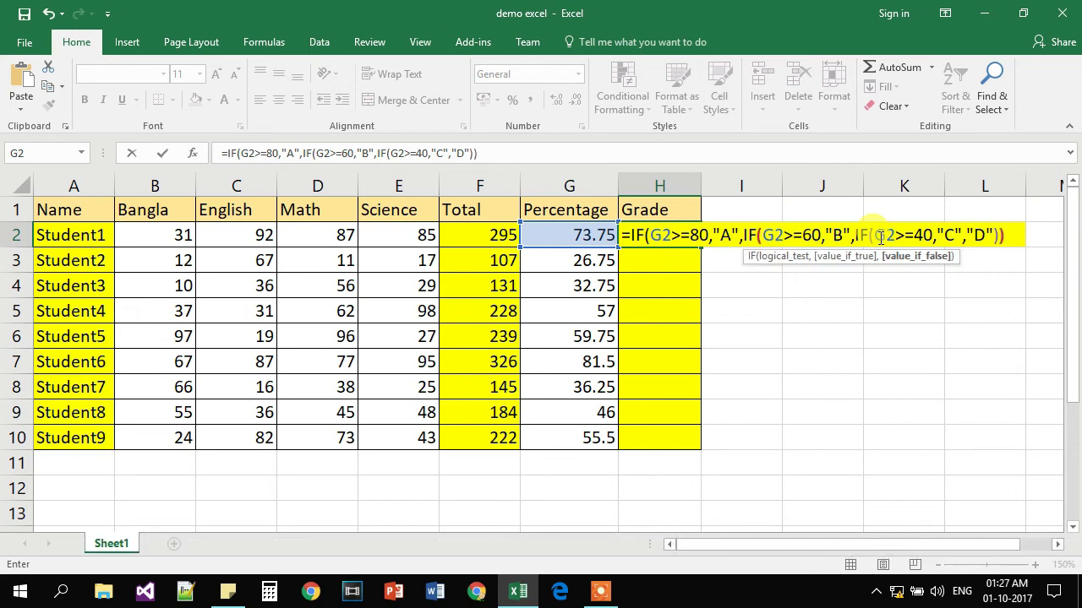
type(")")
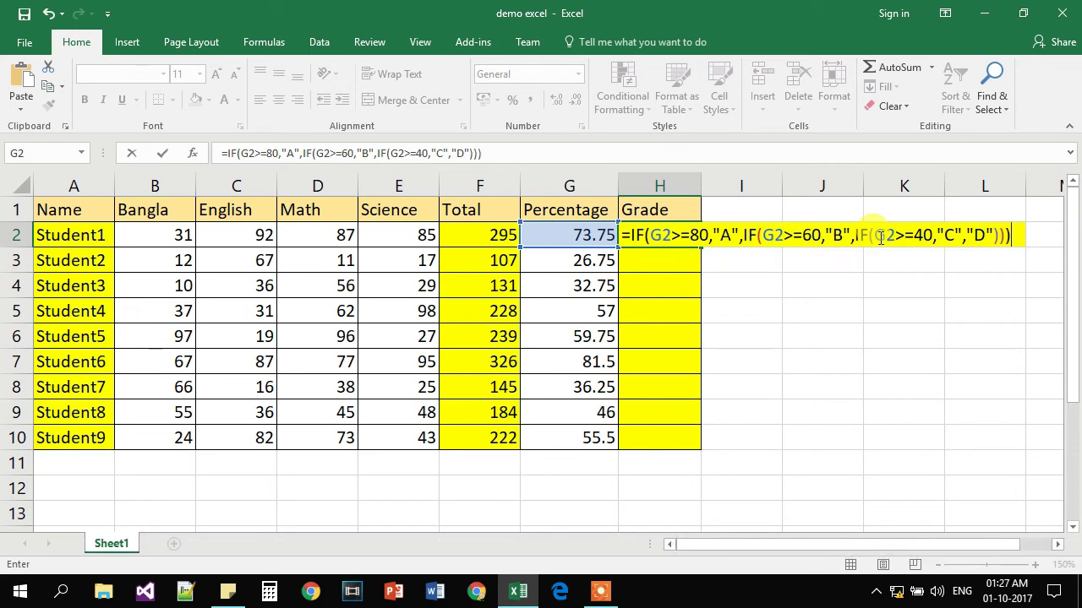
- Commit the H2 grade formula and fill it down to H10
key("Return")
key("Return")
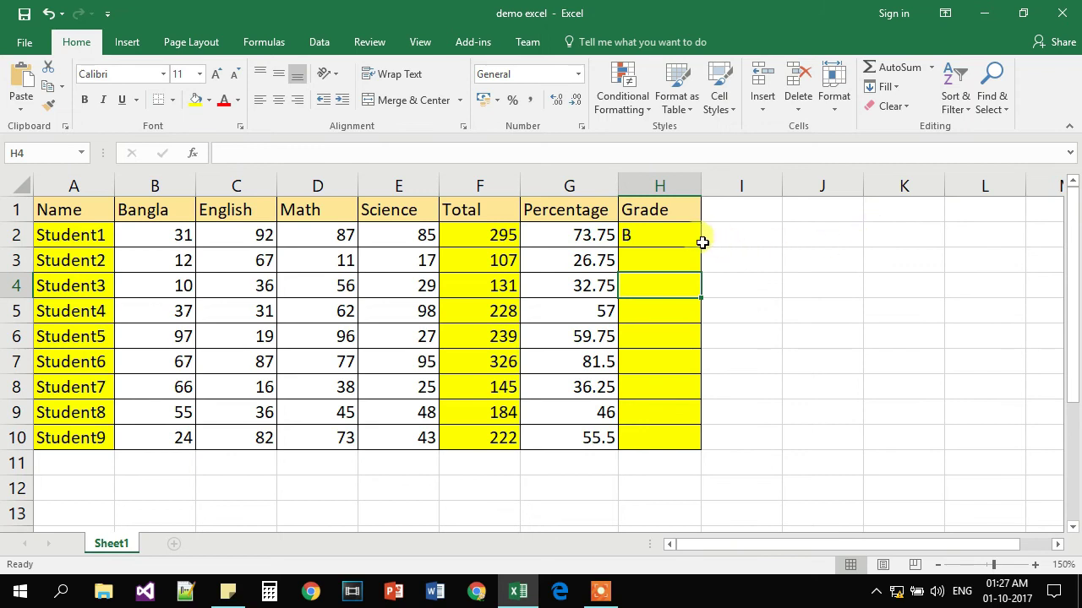
left_click(664, 237)
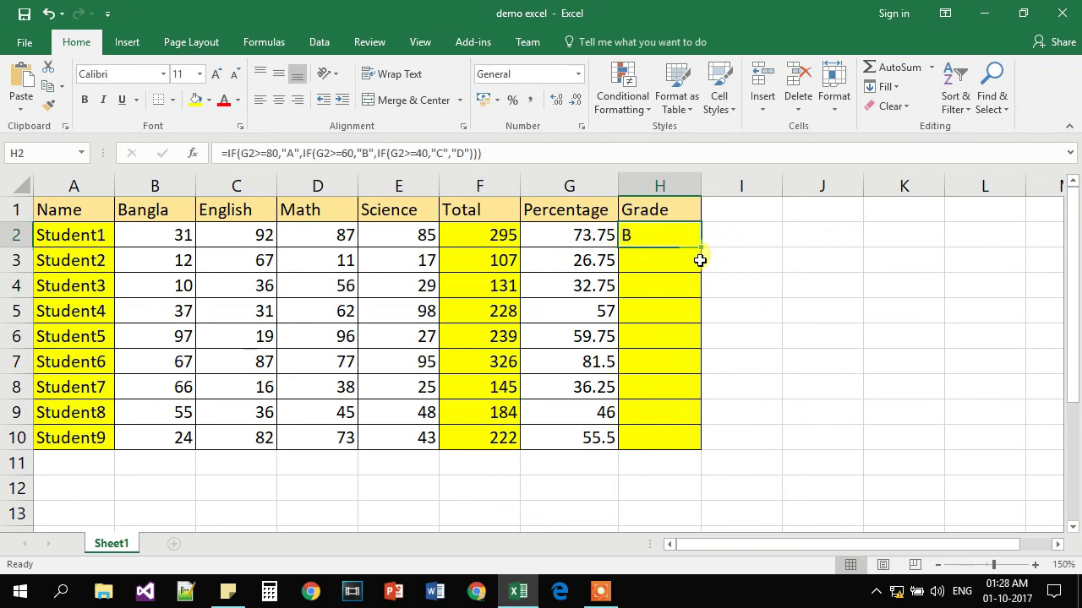
left_click_drag(701, 246, 697, 442)
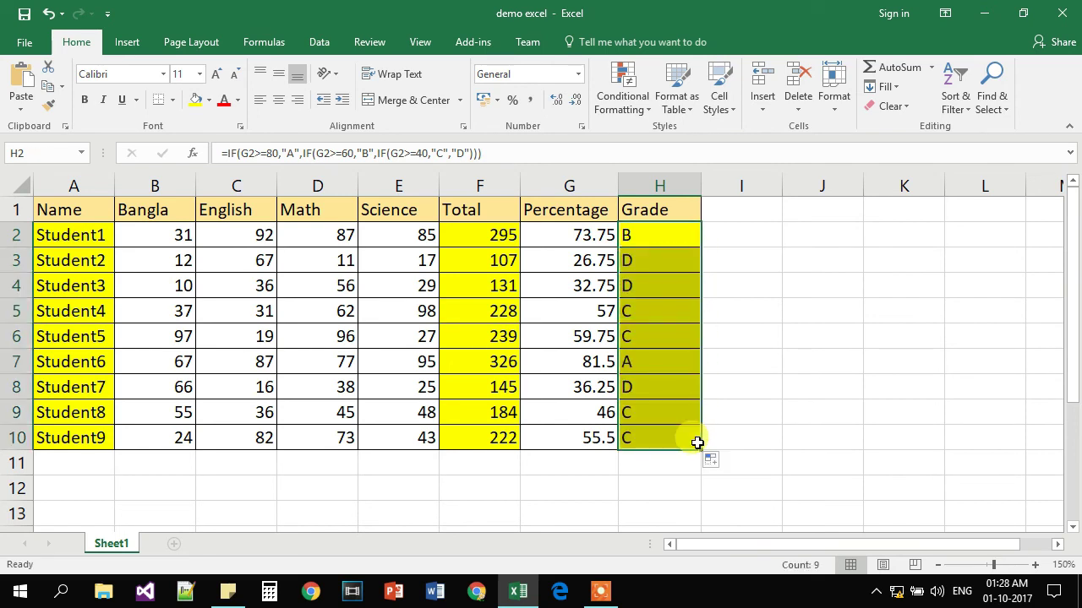
left_click(732, 234)
left_click(648, 233)
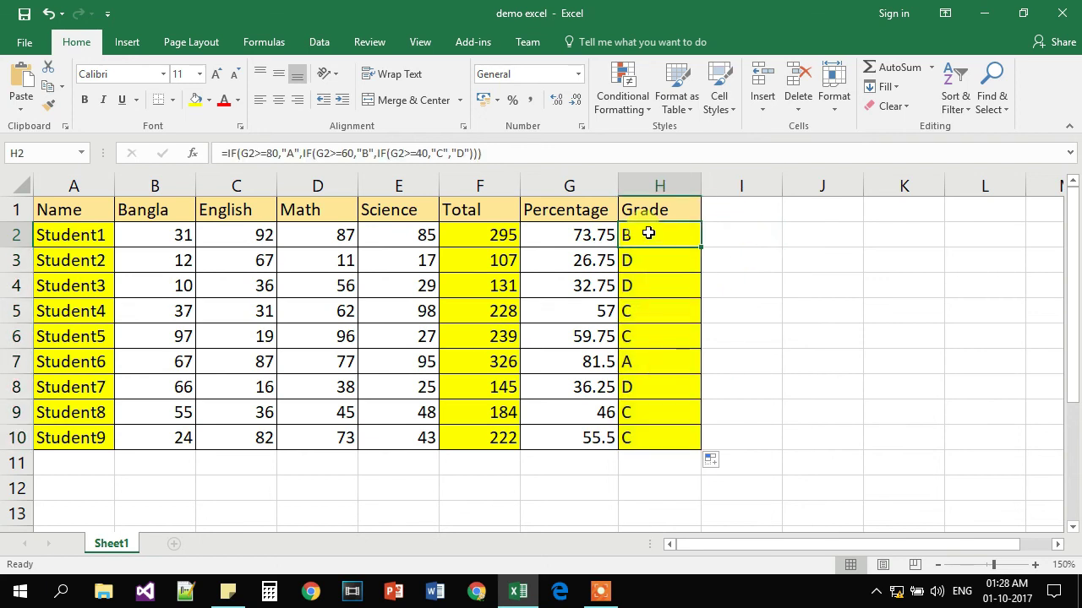